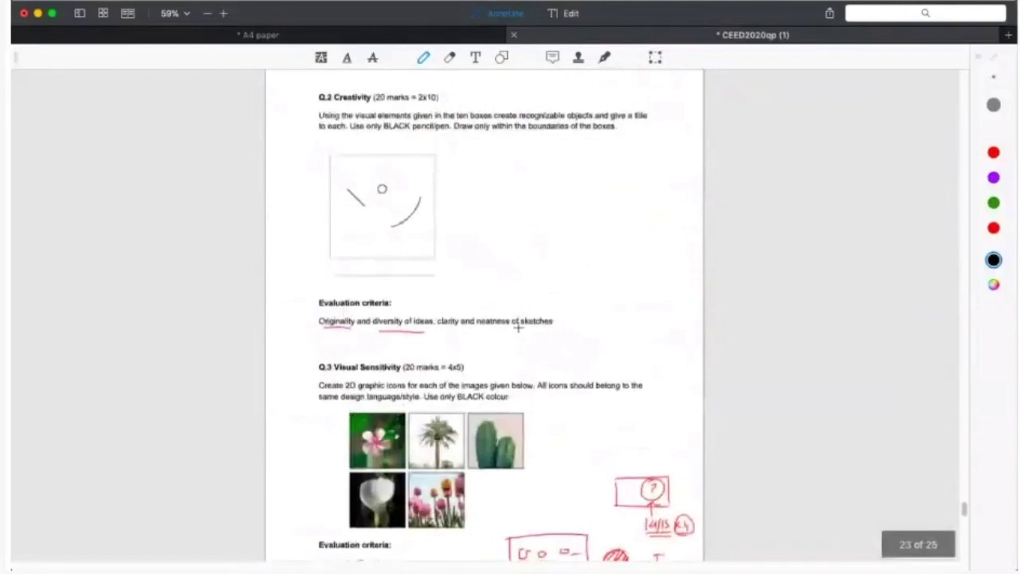
# - Handwrite NID BDes, studio and CEED beside the sketch box with arrows, underlining CEED twice
pyautogui.moveTo(484, 181)
pyautogui.mouseDown()
pyautogui.moveTo(453, 182)
pyautogui.moveTo(463, 190)
pyautogui.mouseUp()
pyautogui.moveTo(514, 188)
pyautogui.mouseDown()
pyautogui.moveTo(522, 179)
pyautogui.moveTo(598, 185)
pyautogui.moveTo(574, 211)
pyautogui.moveTo(595, 217)
pyautogui.mouseUp()
pyautogui.moveTo(531, 206)
pyautogui.mouseDown()
pyautogui.moveTo(536, 230)
pyautogui.moveTo(561, 248)
pyautogui.mouseUp()
pyautogui.moveTo(561, 239); pyautogui.dragTo(585, 246)
pyautogui.moveTo(573, 239); pyautogui.dragTo(609, 242)
pyautogui.moveTo(517, 265)
pyautogui.mouseDown()
pyautogui.moveTo(512, 279)
pyautogui.moveTo(558, 280)
pyautogui.mouseUp()
pyautogui.moveTo(519, 285); pyautogui.dragTo(558, 283)
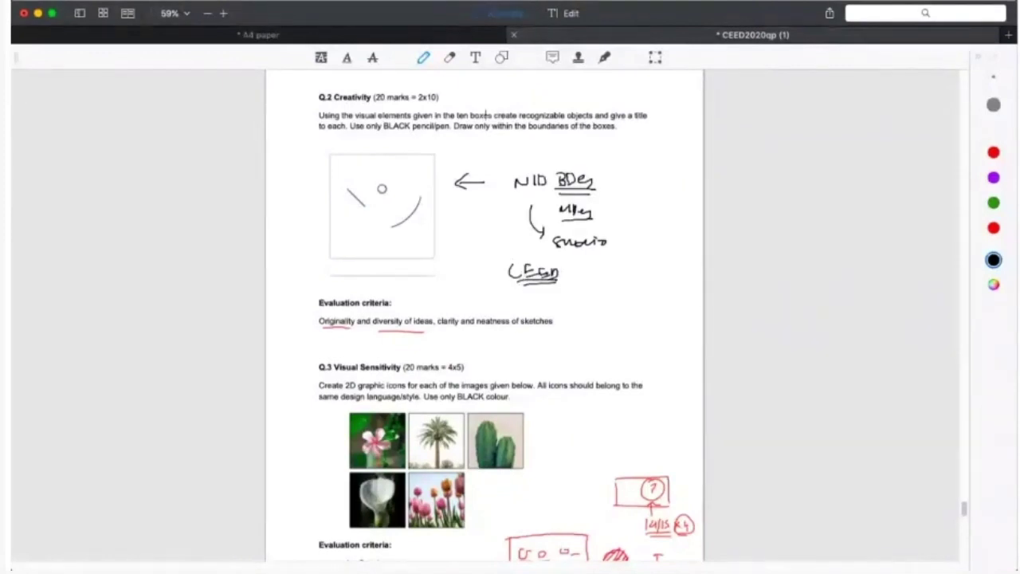
# - Circle the NID BDes/MDes and CEED notes and bracket the Q.2 instruction text
pyautogui.moveTo(594, 172)
pyautogui.mouseDown()
pyautogui.moveTo(512, 184)
pyautogui.moveTo(602, 206)
pyautogui.moveTo(550, 199)
pyautogui.mouseUp()
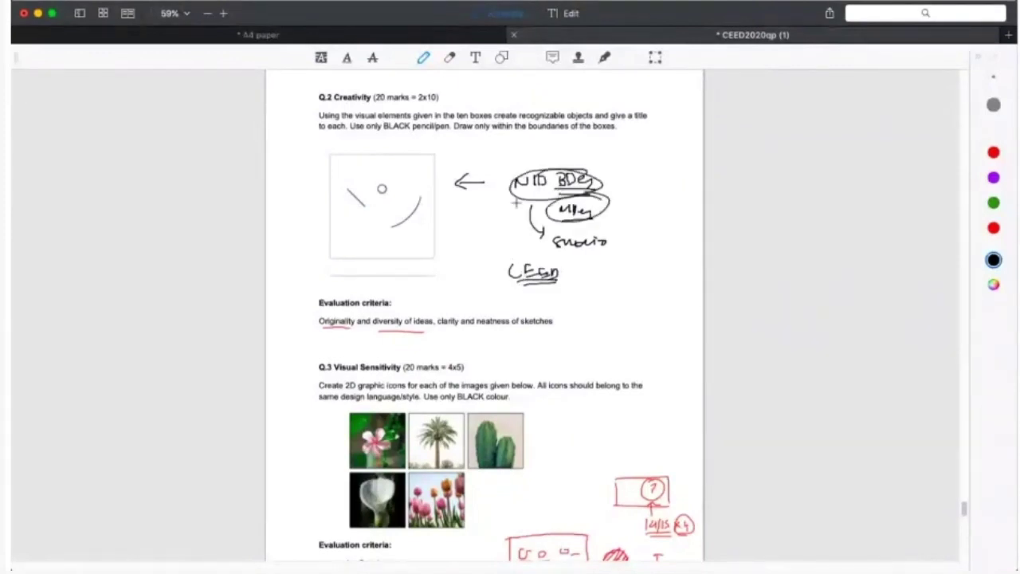
pyautogui.moveTo(558, 255)
pyautogui.mouseDown()
pyautogui.moveTo(574, 277)
pyautogui.moveTo(534, 247)
pyautogui.mouseUp()
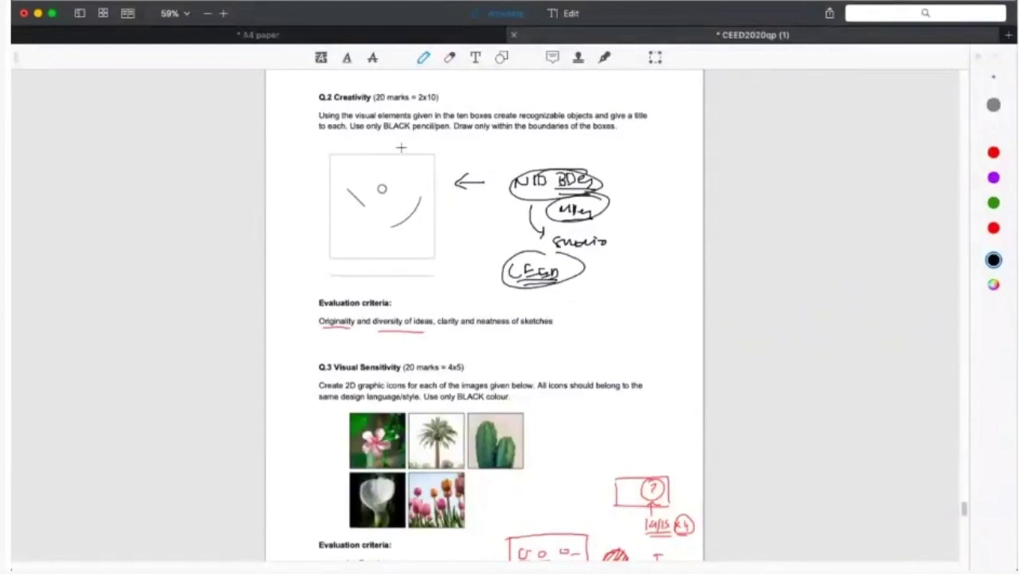
pyautogui.moveTo(657, 108); pyautogui.dragTo(659, 136)
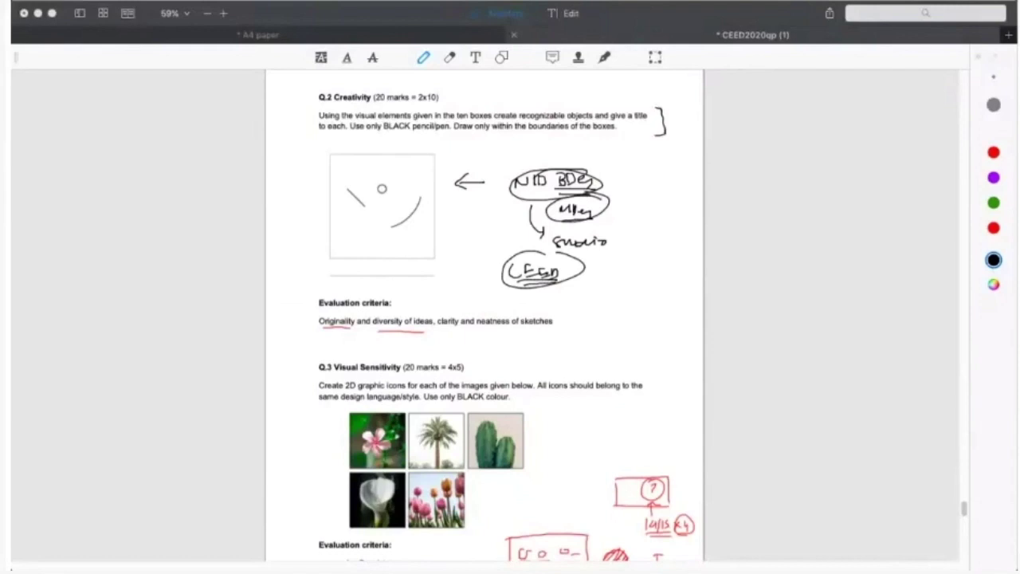
# - Circle 'ten boxes' and 'BLACK pencil/pen' and underline 'within the boundaries of the boxes' in Q.2
pyautogui.click(416, 446)
pyautogui.moveTo(363, 123)
pyautogui.mouseDown()
pyautogui.moveTo(350, 126)
pyautogui.moveTo(380, 125)
pyautogui.mouseUp()
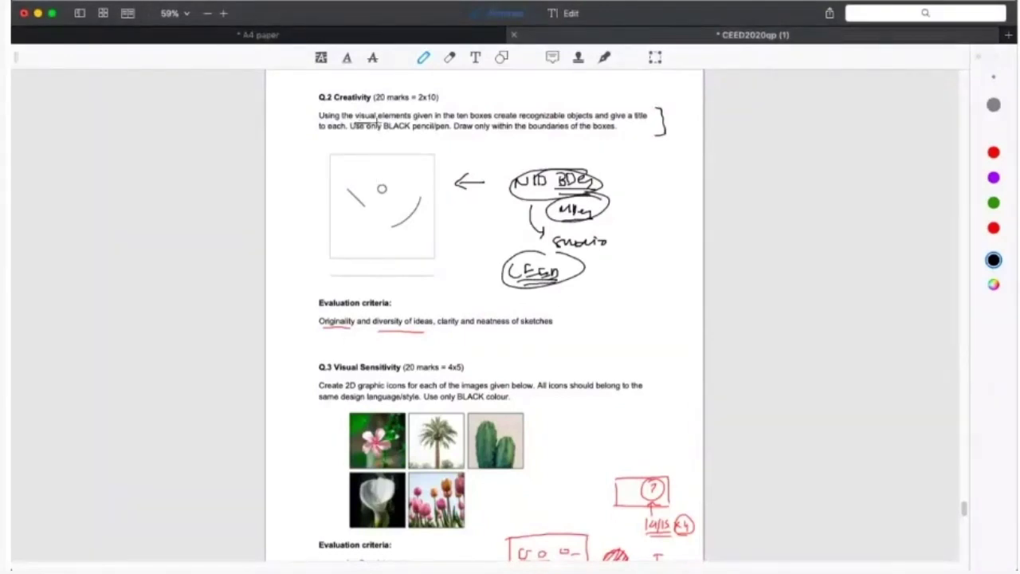
pyautogui.moveTo(461, 120); pyautogui.dragTo(618, 126)
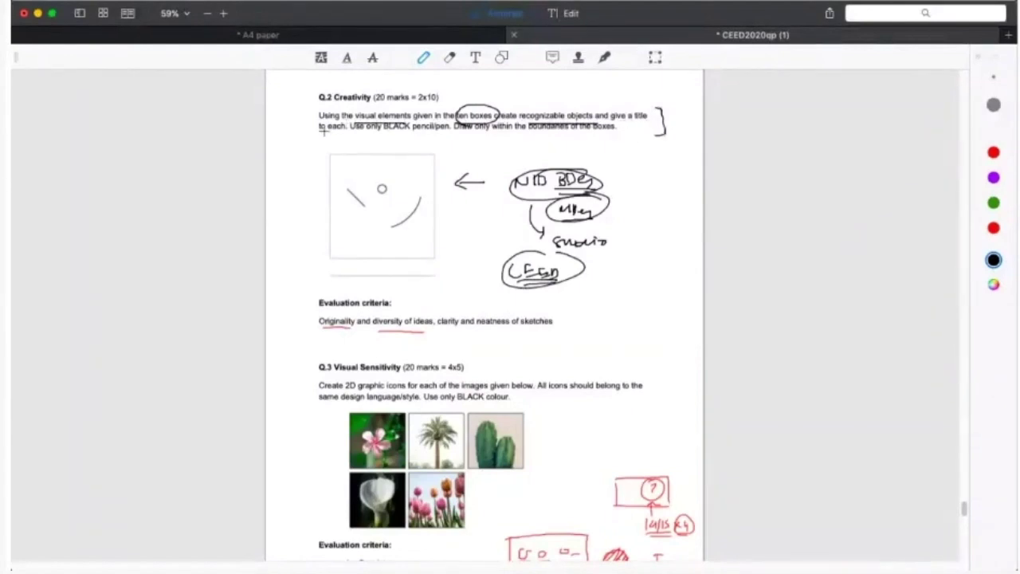
pyautogui.moveTo(319, 134)
pyautogui.mouseDown()
pyautogui.moveTo(452, 129)
pyautogui.moveTo(386, 131)
pyautogui.mouseUp()
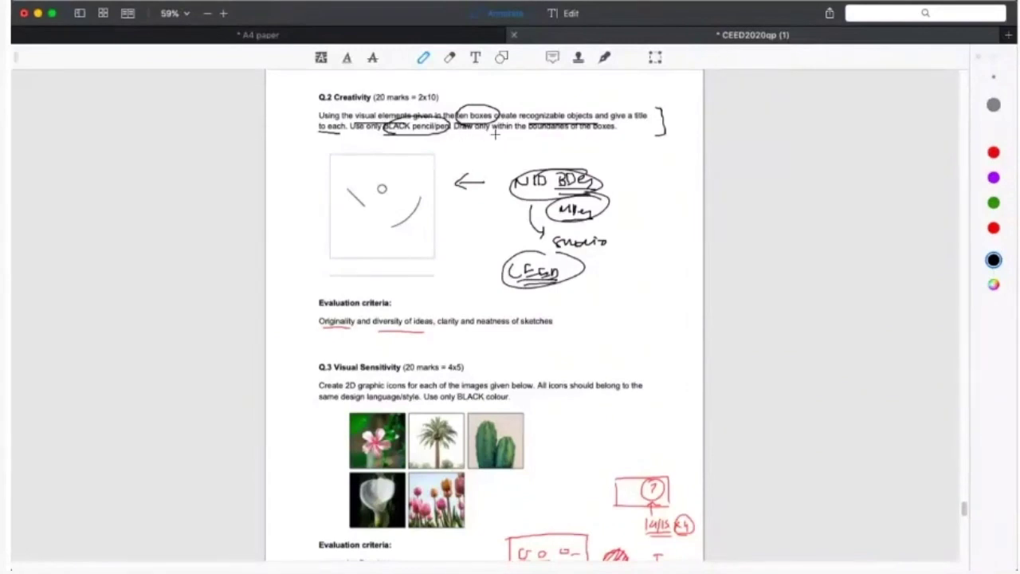
pyautogui.moveTo(495, 132); pyautogui.dragTo(620, 132)
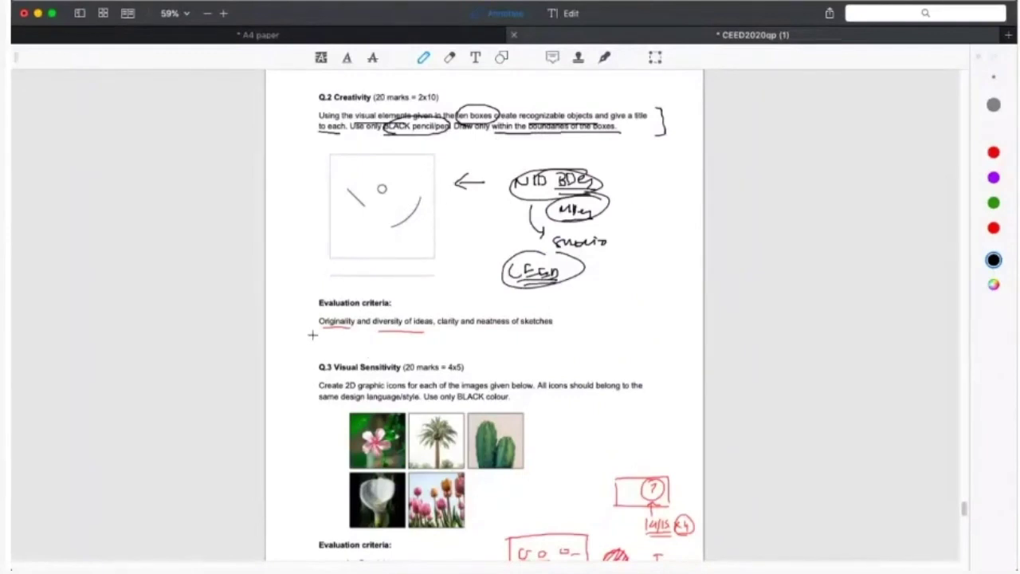
# - Underline 'Originality and diversity of ideas', sketch a small square beside it, and circle 'recognizable objects'
pyautogui.moveTo(316, 329); pyautogui.dragTo(553, 329)
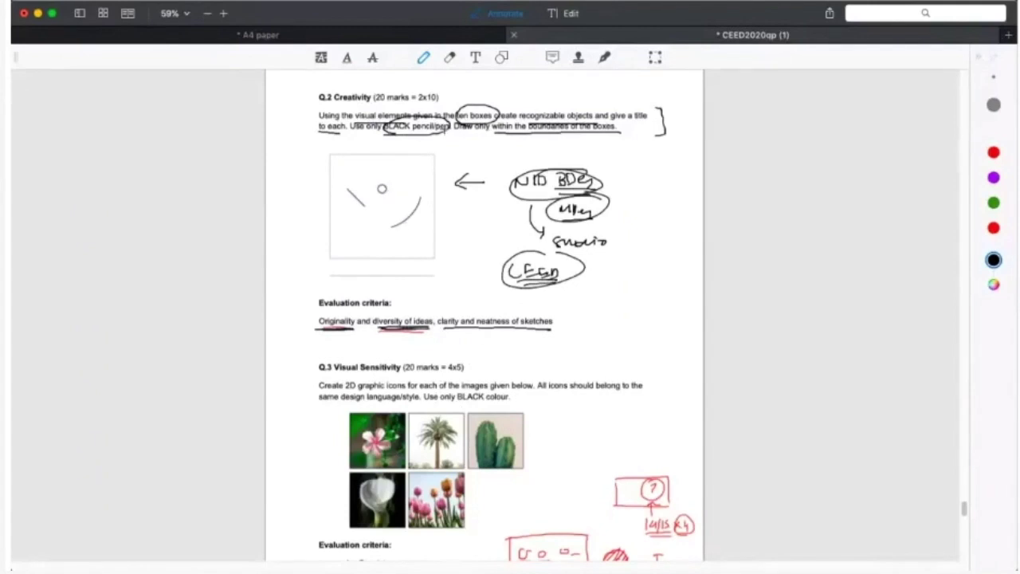
pyautogui.moveTo(598, 292)
pyautogui.mouseDown()
pyautogui.moveTo(599, 326)
pyautogui.moveTo(633, 313)
pyautogui.moveTo(601, 330)
pyautogui.moveTo(633, 329)
pyautogui.mouseUp()
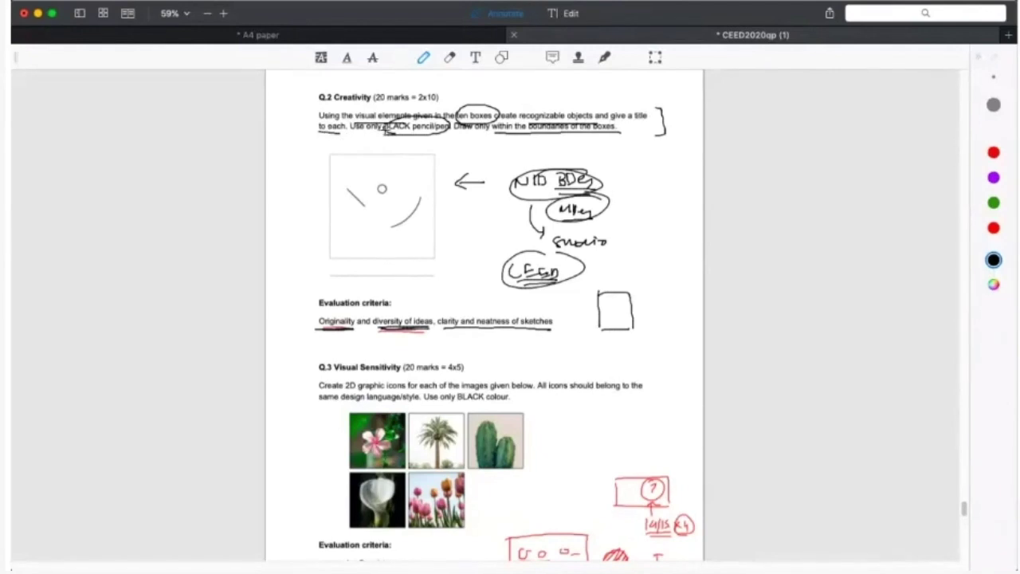
pyautogui.moveTo(594, 111)
pyautogui.mouseDown()
pyautogui.moveTo(586, 101)
pyautogui.moveTo(512, 105)
pyautogui.moveTo(550, 129)
pyautogui.moveTo(595, 116)
pyautogui.moveTo(625, 169)
pyautogui.moveTo(631, 162)
pyautogui.mouseUp()
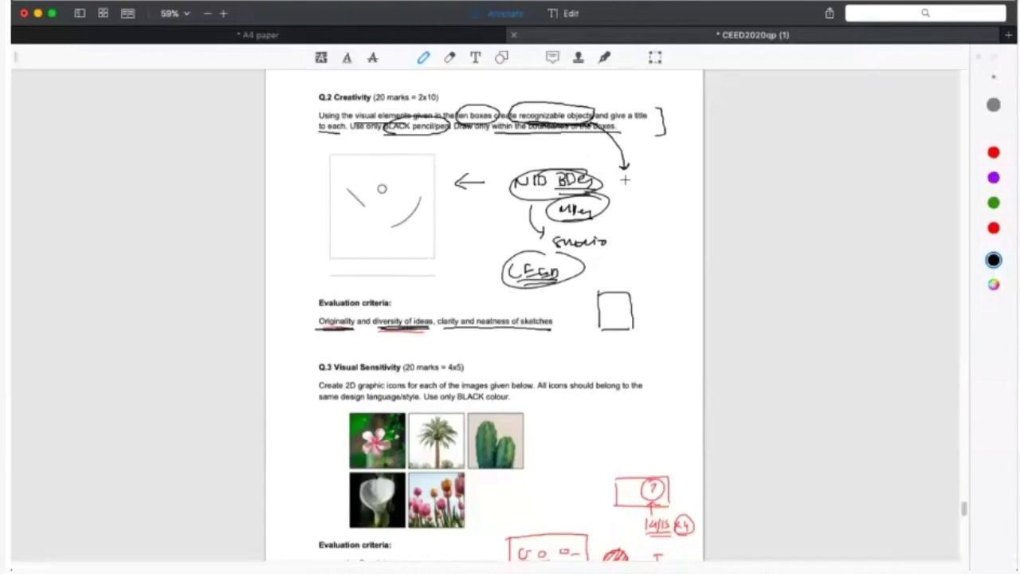
# - Write 'object' with an arrow down to humans, products, animals, mechanical, plants and expression
pyautogui.moveTo(625, 181)
pyautogui.mouseDown()
pyautogui.moveTo(676, 181)
pyautogui.moveTo(678, 190)
pyautogui.mouseUp()
pyautogui.moveTo(649, 196)
pyautogui.mouseDown()
pyautogui.moveTo(630, 221)
pyautogui.moveTo(687, 221)
pyautogui.mouseUp()
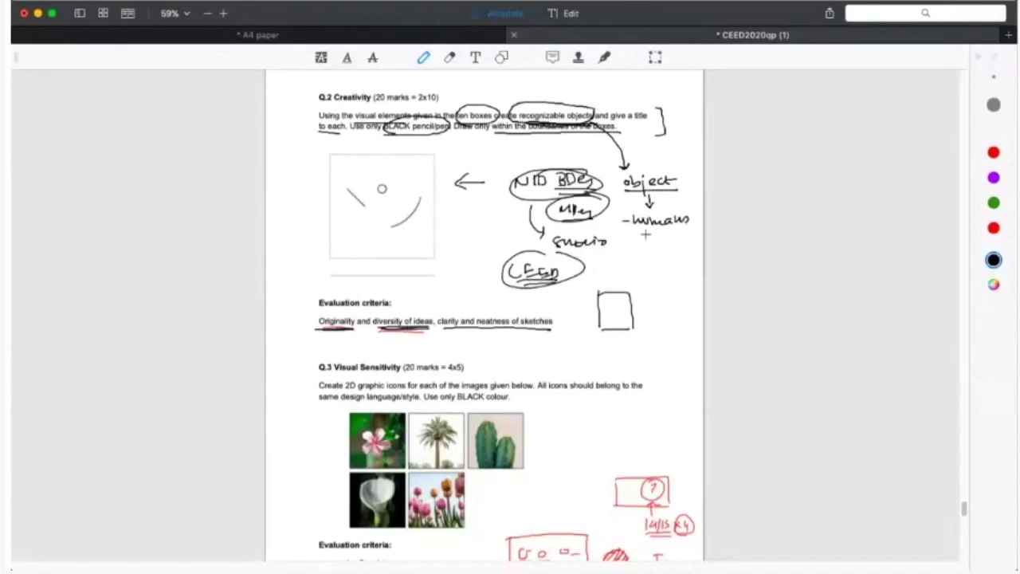
pyautogui.moveTo(626, 233); pyautogui.dragTo(636, 233)
pyautogui.moveTo(640, 235)
pyautogui.mouseDown()
pyautogui.moveTo(644, 244)
pyautogui.moveTo(696, 234)
pyautogui.moveTo(684, 241)
pyautogui.mouseUp()
pyautogui.moveTo(628, 258)
pyautogui.mouseDown()
pyautogui.moveTo(655, 248)
pyautogui.moveTo(694, 254)
pyautogui.moveTo(655, 278)
pyautogui.moveTo(702, 274)
pyautogui.mouseUp()
pyautogui.moveTo(628, 290); pyautogui.dragTo(687, 295)
pyautogui.moveTo(629, 233); pyautogui.dragTo(701, 232)
pyautogui.moveTo(610, 221); pyautogui.dragTo(630, 220)
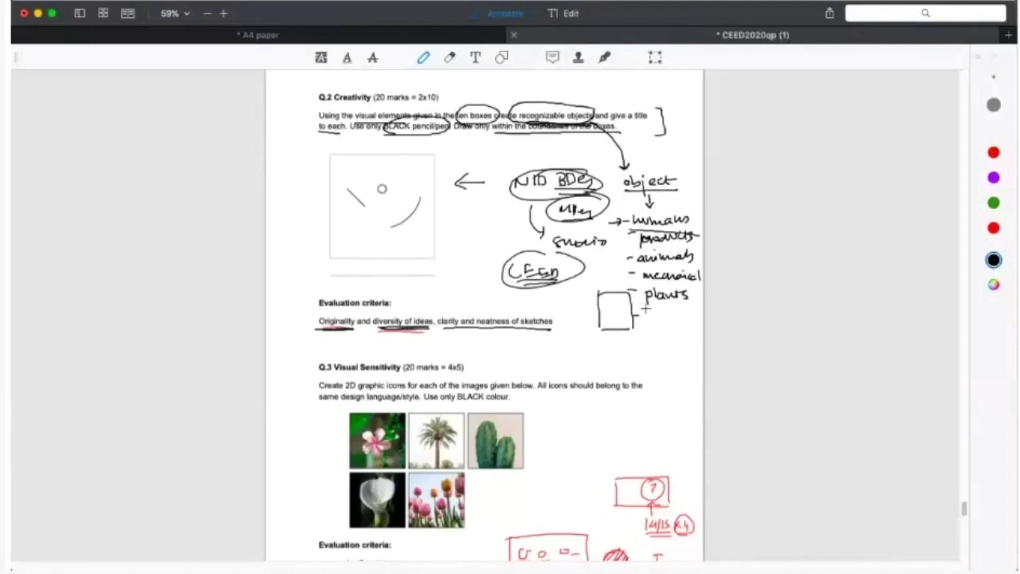
pyautogui.moveTo(643, 312)
pyautogui.mouseDown()
pyautogui.moveTo(662, 328)
pyautogui.moveTo(705, 319)
pyautogui.mouseUp()
pyautogui.moveTo(625, 234); pyautogui.dragTo(635, 236)
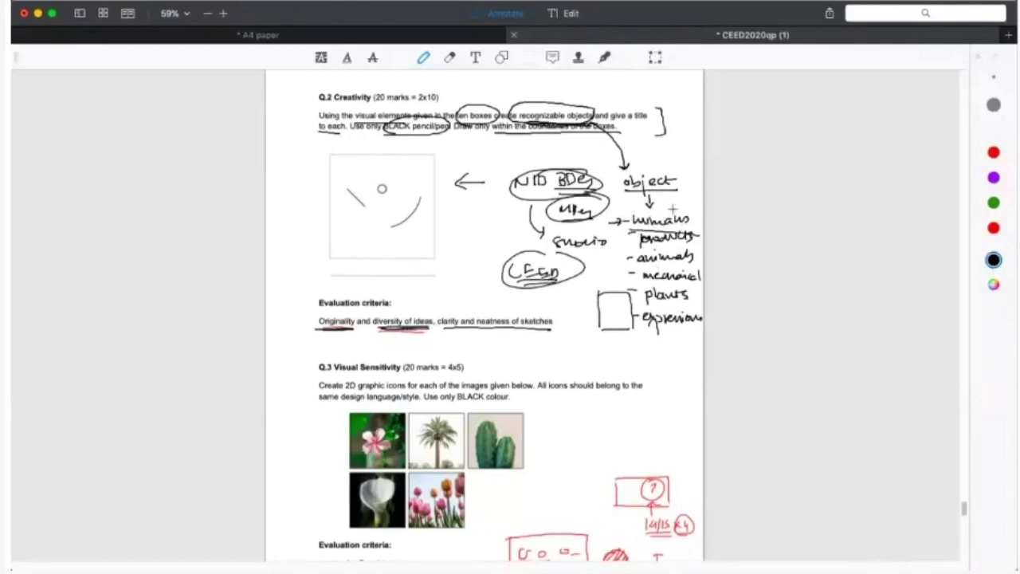
# - Circle the listed categories, mark small circles beside animals and plants, and add a category above 'object'
pyautogui.moveTo(674, 209)
pyautogui.mouseDown()
pyautogui.moveTo(695, 222)
pyautogui.moveTo(687, 206)
pyautogui.mouseUp()
pyautogui.moveTo(646, 244)
pyautogui.mouseDown()
pyautogui.moveTo(614, 241)
pyautogui.moveTo(630, 239)
pyautogui.mouseUp()
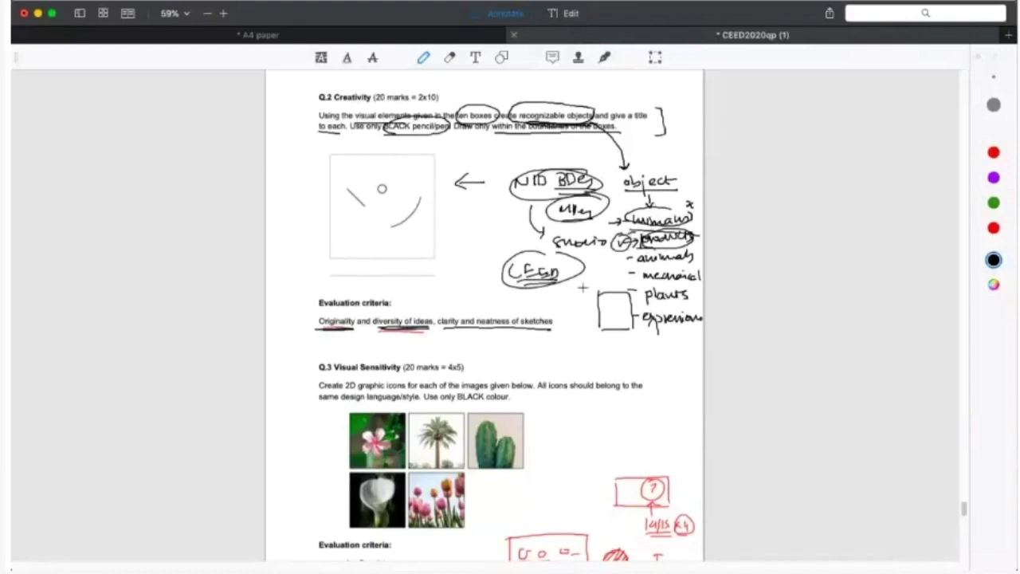
pyautogui.moveTo(682, 265)
pyautogui.mouseDown()
pyautogui.moveTo(642, 287)
pyautogui.moveTo(687, 268)
pyautogui.mouseUp()
pyautogui.moveTo(627, 274)
pyautogui.mouseDown()
pyautogui.moveTo(638, 276)
pyautogui.moveTo(613, 279)
pyautogui.moveTo(625, 281)
pyautogui.moveTo(619, 272)
pyautogui.mouseUp()
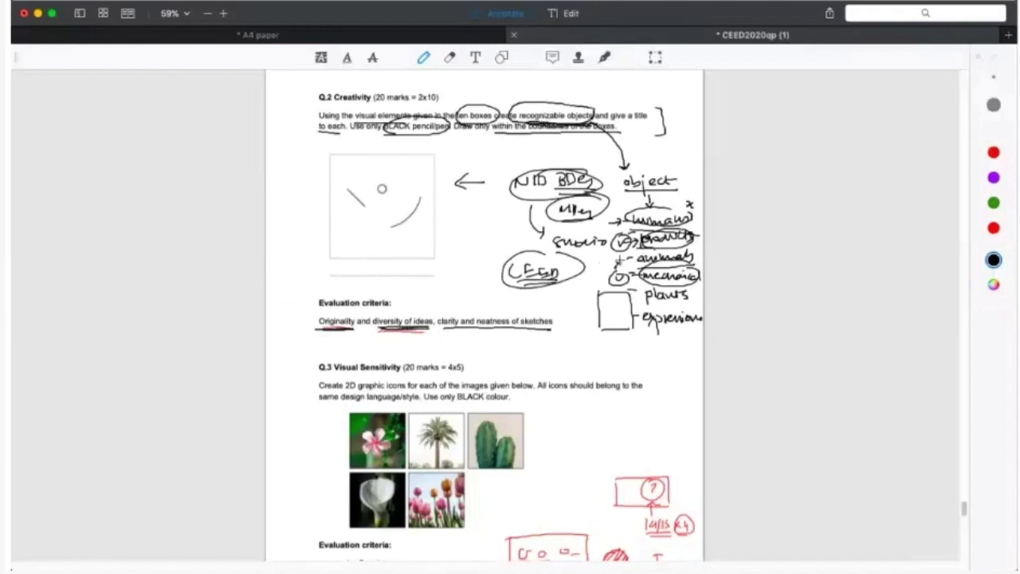
pyautogui.moveTo(619, 259); pyautogui.dragTo(624, 267)
pyautogui.moveTo(692, 292); pyautogui.dragTo(684, 291)
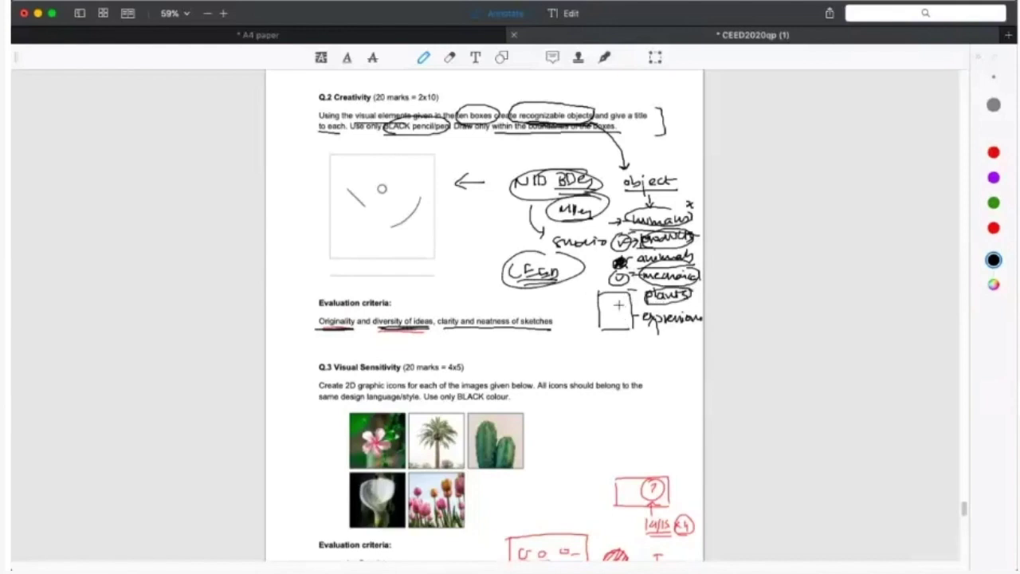
pyautogui.moveTo(617, 304); pyautogui.dragTo(625, 319)
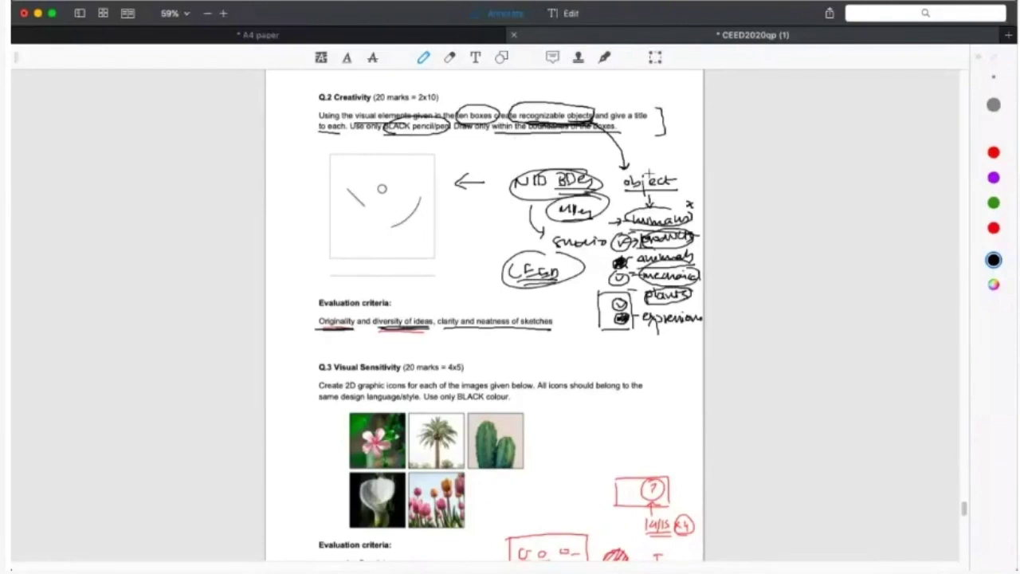
pyautogui.moveTo(650, 177)
pyautogui.mouseDown()
pyautogui.moveTo(634, 147)
pyautogui.moveTo(665, 143)
pyautogui.moveTo(651, 157)
pyautogui.moveTo(695, 150)
pyautogui.mouseUp()
pyautogui.moveTo(636, 156); pyautogui.dragTo(703, 152)
# - Arrow the new category, retrace loops around products, mechanical and plants, and circle 'diversity of ideas'
pyautogui.moveTo(673, 93)
pyautogui.mouseDown()
pyautogui.moveTo(676, 107)
pyautogui.moveTo(687, 81)
pyautogui.mouseUp()
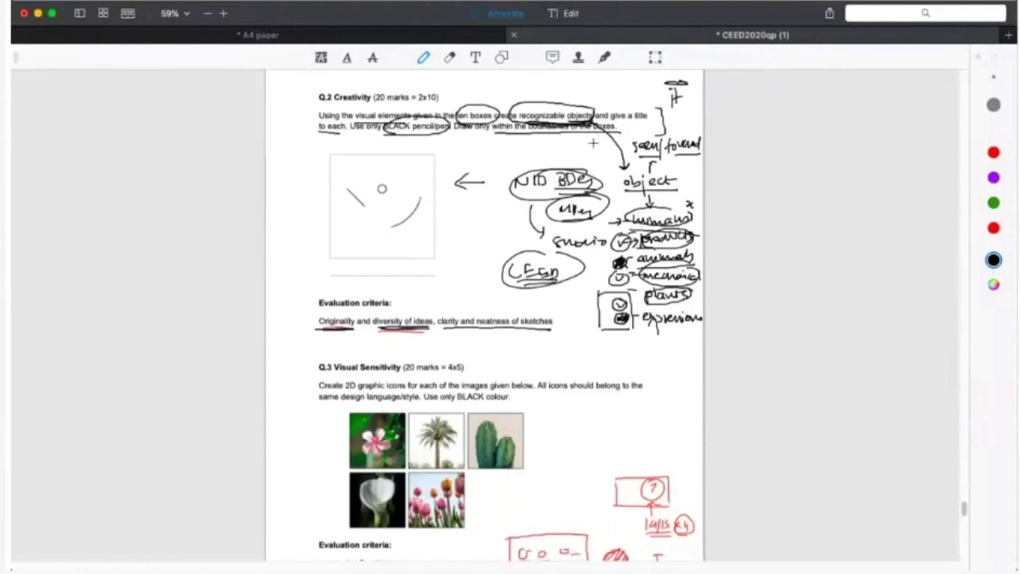
pyautogui.moveTo(604, 151); pyautogui.dragTo(628, 149)
pyautogui.moveTo(640, 250); pyautogui.dragTo(693, 240)
pyautogui.moveTo(638, 288)
pyautogui.mouseDown()
pyautogui.moveTo(690, 277)
pyautogui.moveTo(661, 297)
pyautogui.moveTo(695, 296)
pyautogui.mouseUp()
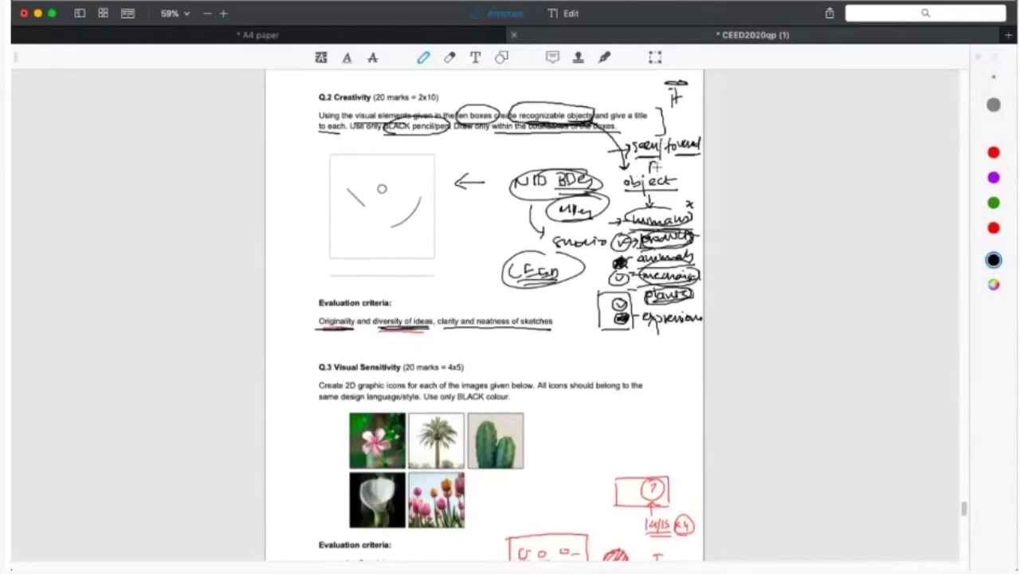
pyautogui.moveTo(611, 217); pyautogui.dragTo(622, 209)
pyautogui.moveTo(616, 298); pyautogui.dragTo(623, 304)
pyautogui.moveTo(575, 121)
pyautogui.mouseDown()
pyautogui.moveTo(590, 121)
pyautogui.moveTo(563, 122)
pyautogui.mouseUp()
pyautogui.moveTo(410, 308)
pyautogui.mouseDown()
pyautogui.moveTo(383, 351)
pyautogui.moveTo(413, 307)
pyautogui.mouseUp()
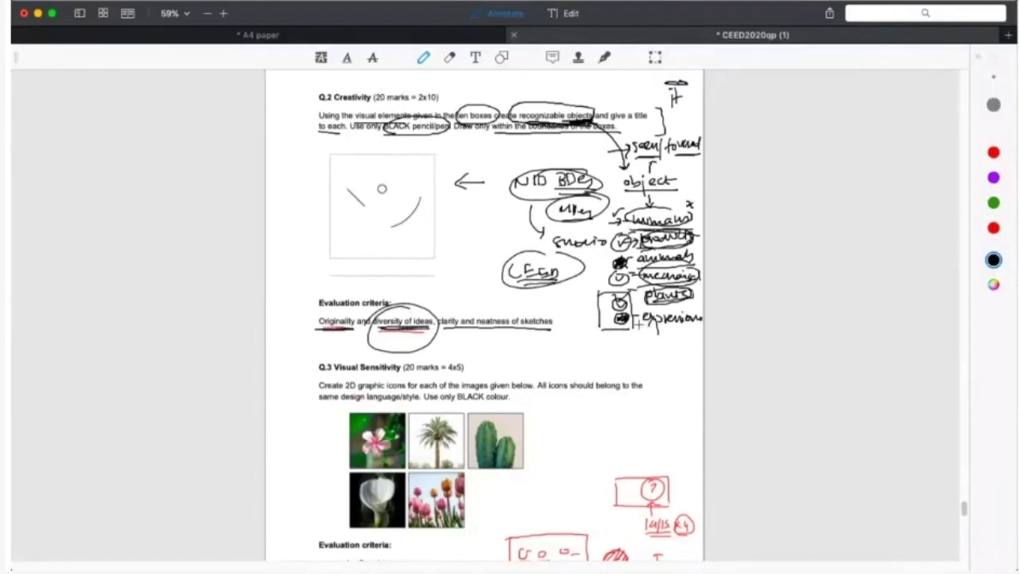
# - Draw a tall box below 'expression' with a vertical divider and short dashes in its right strip
pyautogui.moveTo(601, 341)
pyautogui.mouseDown()
pyautogui.moveTo(659, 334)
pyautogui.moveTo(669, 389)
pyautogui.mouseUp()
pyautogui.moveTo(598, 381); pyautogui.dragTo(670, 387)
pyautogui.moveTo(655, 322); pyautogui.dragTo(657, 403)
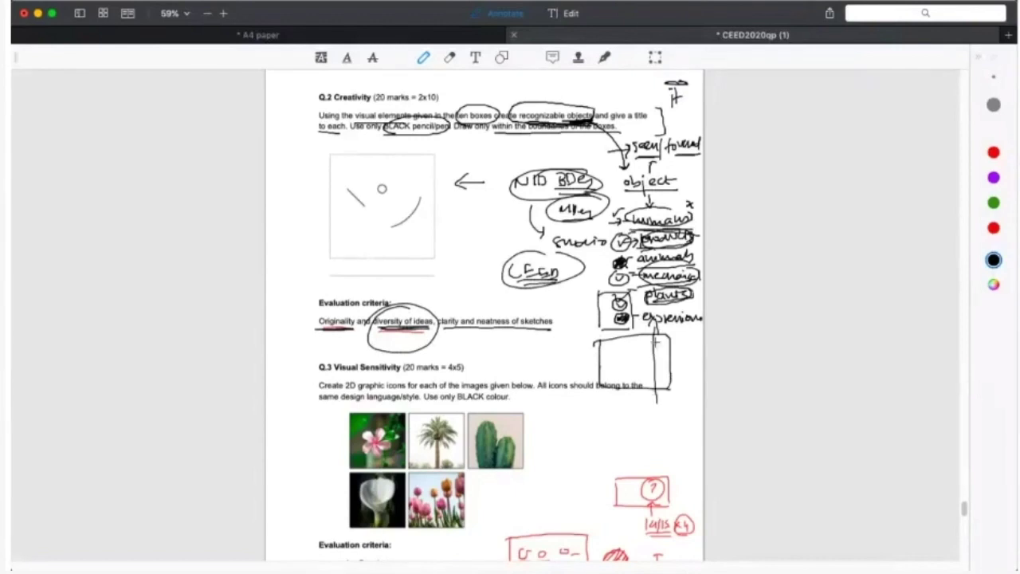
pyautogui.moveTo(657, 356); pyautogui.dragTo(664, 356)
pyautogui.moveTo(657, 365); pyautogui.dragTo(665, 375)
pyautogui.moveTo(658, 384); pyautogui.dragTo(665, 384)
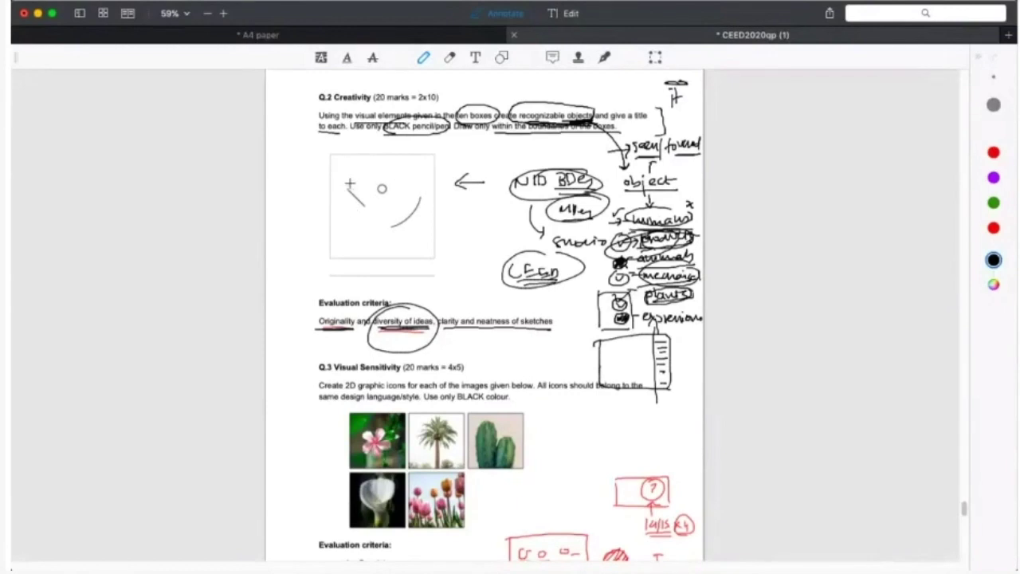
# - Sketch a camera on a two-legged stand with a light beam and floor line in the Q2 box
pyautogui.moveTo(352, 182)
pyautogui.mouseDown()
pyautogui.moveTo(375, 212)
pyautogui.moveTo(368, 168)
pyautogui.moveTo(379, 163)
pyautogui.moveTo(404, 188)
pyautogui.moveTo(375, 214)
pyautogui.moveTo(390, 223)
pyautogui.moveTo(402, 195)
pyautogui.moveTo(383, 179)
pyautogui.mouseUp()
pyautogui.moveTo(356, 193)
pyautogui.mouseDown()
pyautogui.moveTo(335, 204)
pyautogui.moveTo(344, 246)
pyautogui.mouseUp()
pyautogui.moveTo(360, 196)
pyautogui.mouseDown()
pyautogui.moveTo(333, 210)
pyautogui.moveTo(345, 239)
pyautogui.moveTo(336, 256)
pyautogui.mouseUp()
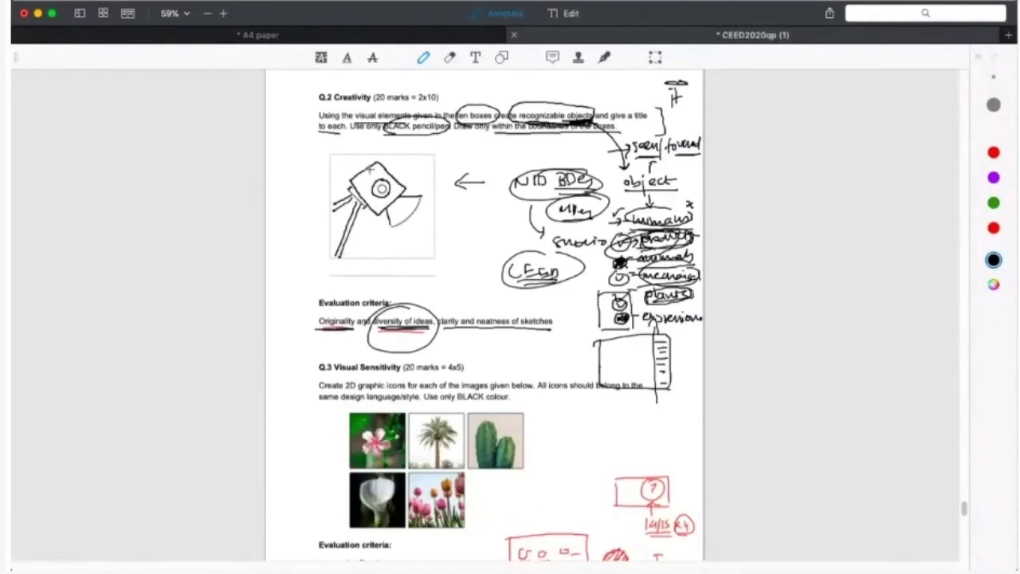
pyautogui.moveTo(366, 165)
pyautogui.mouseDown()
pyautogui.moveTo(363, 156)
pyautogui.moveTo(349, 171)
pyautogui.mouseUp()
pyautogui.moveTo(419, 198); pyautogui.dragTo(391, 230)
pyautogui.moveTo(415, 236)
pyautogui.mouseDown()
pyautogui.moveTo(395, 253)
pyautogui.moveTo(422, 248)
pyautogui.mouseUp()
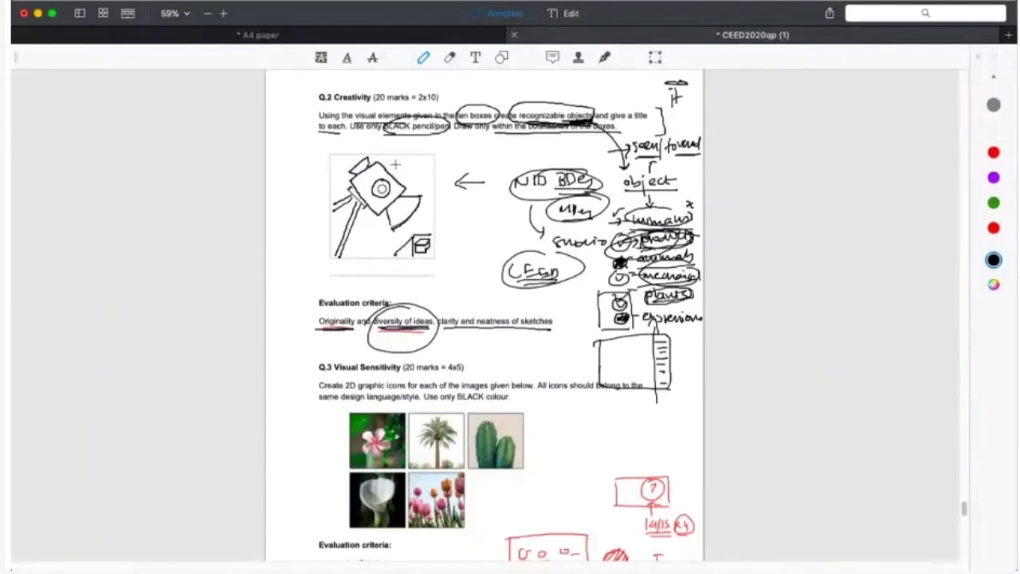
# - Label the sketch 'Light', add a ground line and touch-ups, and start tip 1 with a circled 1
pyautogui.moveTo(399, 161)
pyautogui.mouseDown()
pyautogui.moveTo(423, 163)
pyautogui.moveTo(402, 176)
pyautogui.moveTo(430, 179)
pyautogui.moveTo(396, 158)
pyautogui.moveTo(396, 183)
pyautogui.moveTo(437, 202)
pyautogui.mouseUp()
pyautogui.moveTo(333, 235)
pyautogui.mouseDown()
pyautogui.moveTo(386, 236)
pyautogui.moveTo(365, 233)
pyautogui.moveTo(365, 247)
pyautogui.moveTo(381, 226)
pyautogui.moveTo(385, 242)
pyautogui.mouseUp()
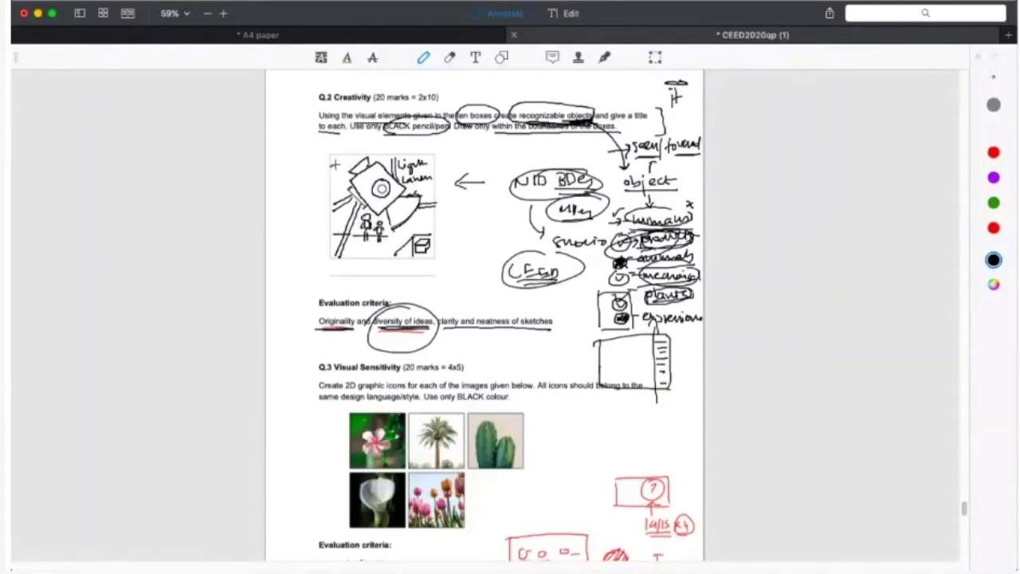
pyautogui.moveTo(334, 164); pyautogui.dragTo(336, 184)
pyautogui.moveTo(400, 235); pyautogui.dragTo(413, 231)
pyautogui.moveTo(452, 223)
pyautogui.mouseDown()
pyautogui.moveTo(446, 231)
pyautogui.moveTo(456, 225)
pyautogui.moveTo(462, 236)
pyautogui.moveTo(500, 235)
pyautogui.mouseUp()
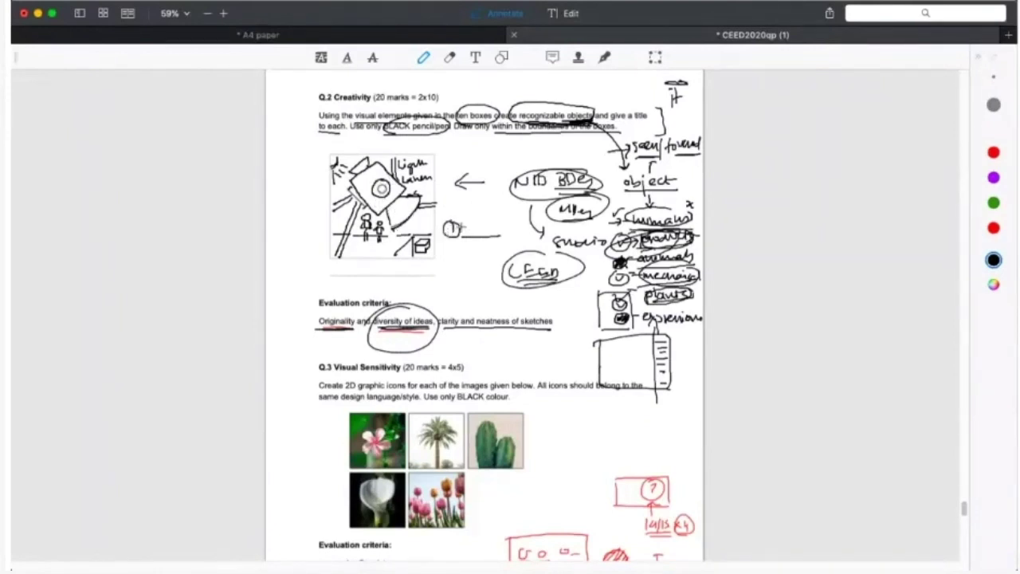
# - Darken the camera's top-left and the lamp shade's right edge, and fill the lens solid
pyautogui.moveTo(350, 192); pyautogui.dragTo(359, 206)
pyautogui.moveTo(418, 194)
pyautogui.mouseDown()
pyautogui.moveTo(408, 222)
pyautogui.moveTo(378, 232)
pyautogui.mouseUp()
pyautogui.moveTo(383, 188); pyautogui.dragTo(346, 211)
# - Add a circled 2 with an underlined 'conquer' note as the second tip
pyautogui.moveTo(447, 244)
pyautogui.mouseDown()
pyautogui.moveTo(456, 255)
pyautogui.moveTo(447, 242)
pyautogui.mouseUp()
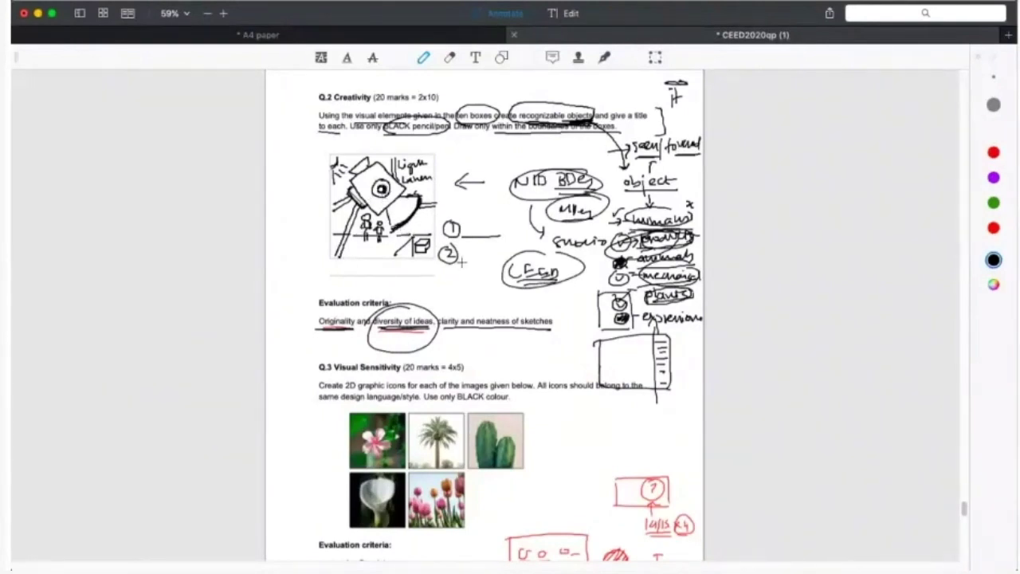
pyautogui.moveTo(461, 259)
pyautogui.mouseDown()
pyautogui.moveTo(505, 260)
pyautogui.moveTo(466, 260)
pyautogui.moveTo(477, 258)
pyautogui.mouseUp()
pyautogui.moveTo(482, 247)
pyautogui.mouseDown()
pyautogui.moveTo(460, 278)
pyautogui.moveTo(480, 267)
pyautogui.moveTo(516, 276)
pyautogui.mouseUp()
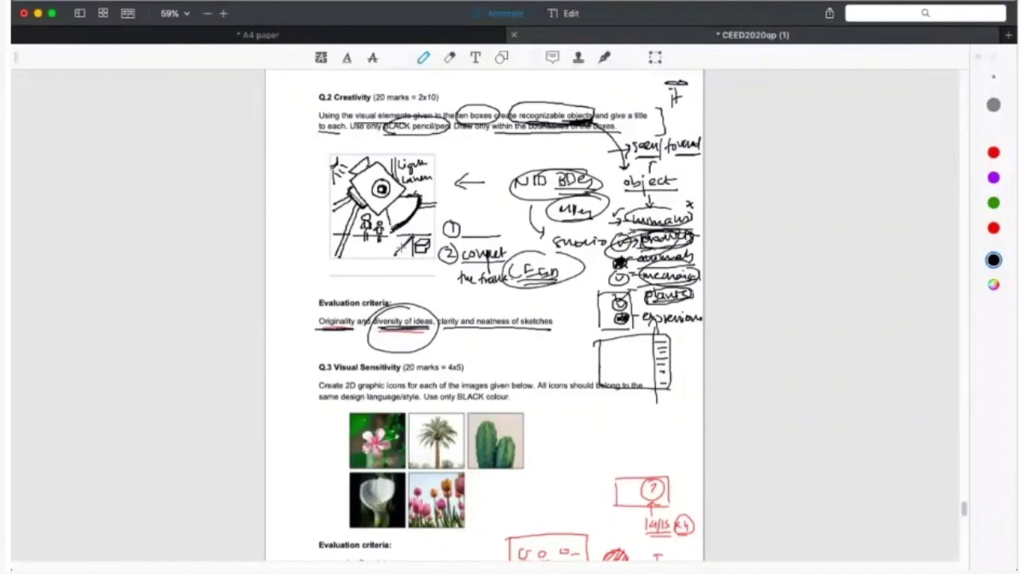
# - Darken the small cube, add lower-left strokes, and trace a thick frame around the sketch
pyautogui.moveTo(415, 238); pyautogui.dragTo(424, 250)
pyautogui.moveTo(332, 216)
pyautogui.mouseDown()
pyautogui.moveTo(341, 239)
pyautogui.moveTo(353, 240)
pyautogui.mouseUp()
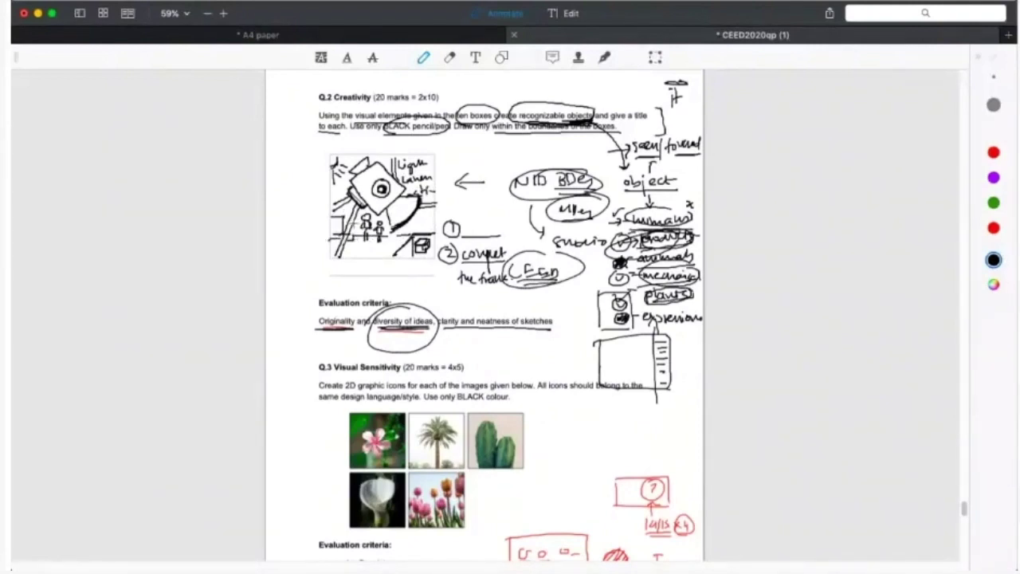
pyautogui.moveTo(327, 156)
pyautogui.mouseDown()
pyautogui.moveTo(438, 150)
pyautogui.moveTo(325, 203)
pyautogui.moveTo(325, 249)
pyautogui.moveTo(435, 256)
pyautogui.mouseUp()
pyautogui.moveTo(440, 160)
pyautogui.mouseDown()
pyautogui.moveTo(440, 306)
pyautogui.moveTo(456, 288)
pyautogui.mouseUp()
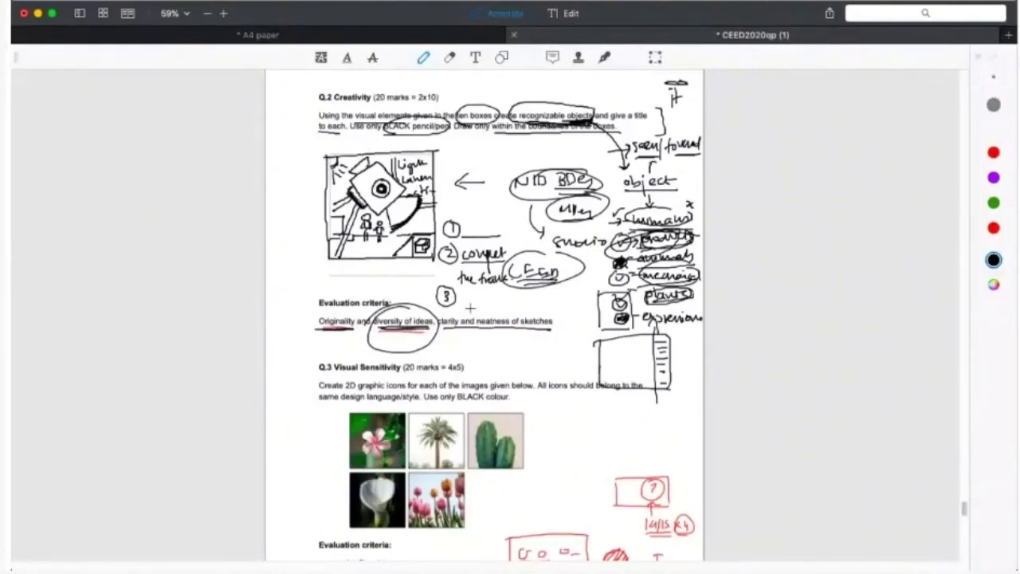
# - Add an underlined circled 3 and re-circle tips 1 and 2, ticking tip 1
pyautogui.moveTo(462, 306); pyautogui.dragTo(515, 307)
pyautogui.moveTo(452, 243)
pyautogui.mouseDown()
pyautogui.moveTo(442, 236)
pyautogui.moveTo(466, 223)
pyautogui.mouseUp()
pyautogui.moveTo(443, 249); pyautogui.dragTo(468, 258)
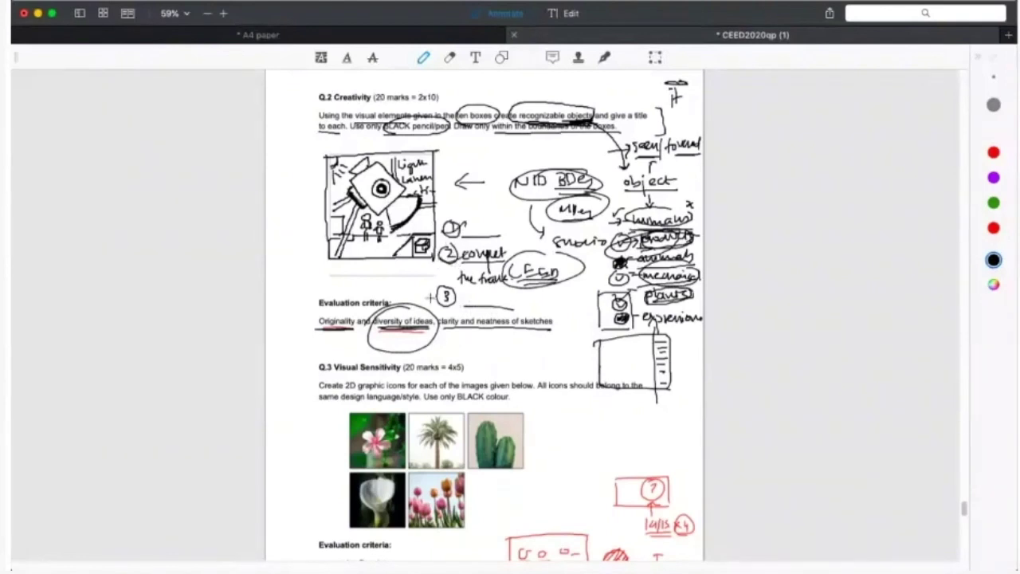
pyautogui.moveTo(432, 298); pyautogui.dragTo(460, 285)
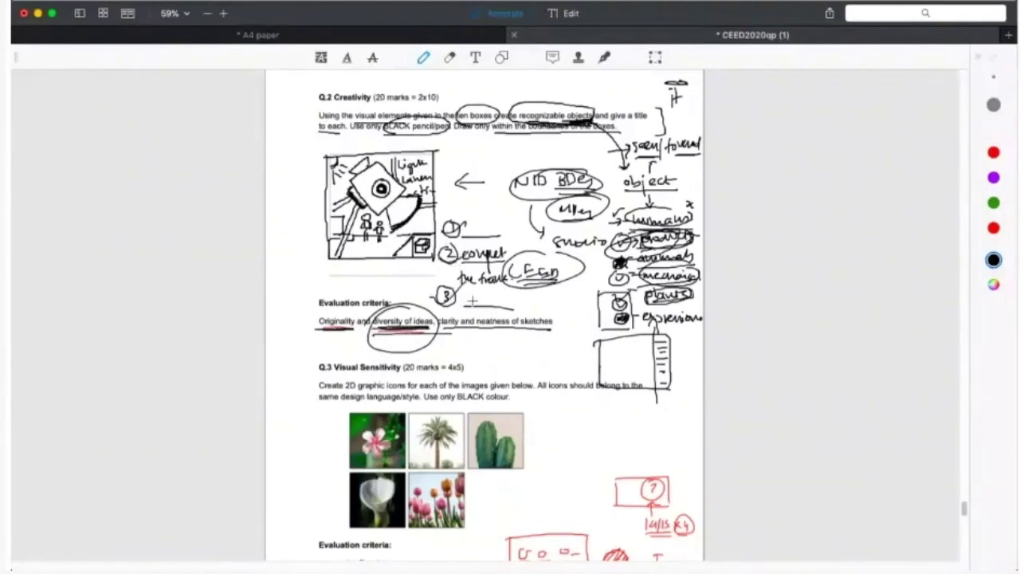